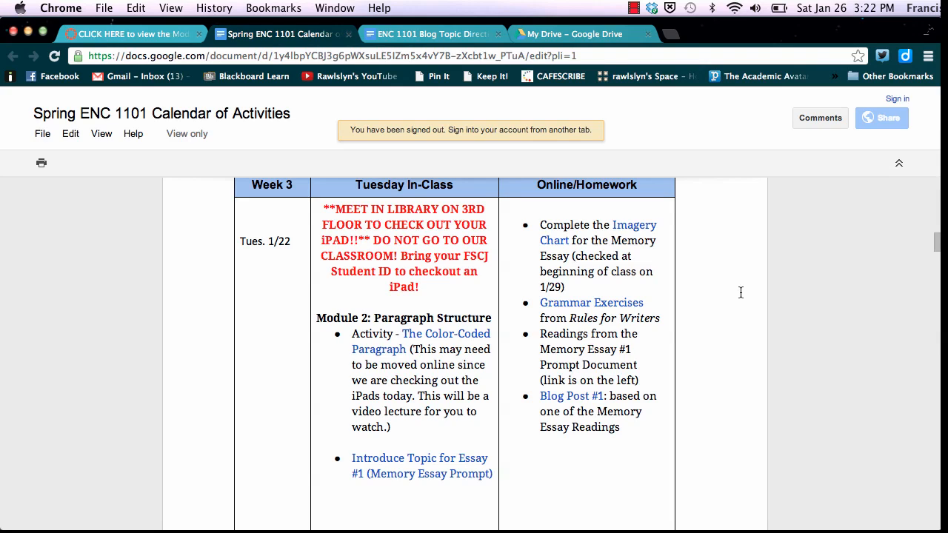
Open the Memory Essay prompt linked in Week 3 of the calendar, followed by its "Champion of the World" reading
{"action": "scroll", "coordinate": [741, 292], "scroll_direction": "up", "scroll_amount": 1}
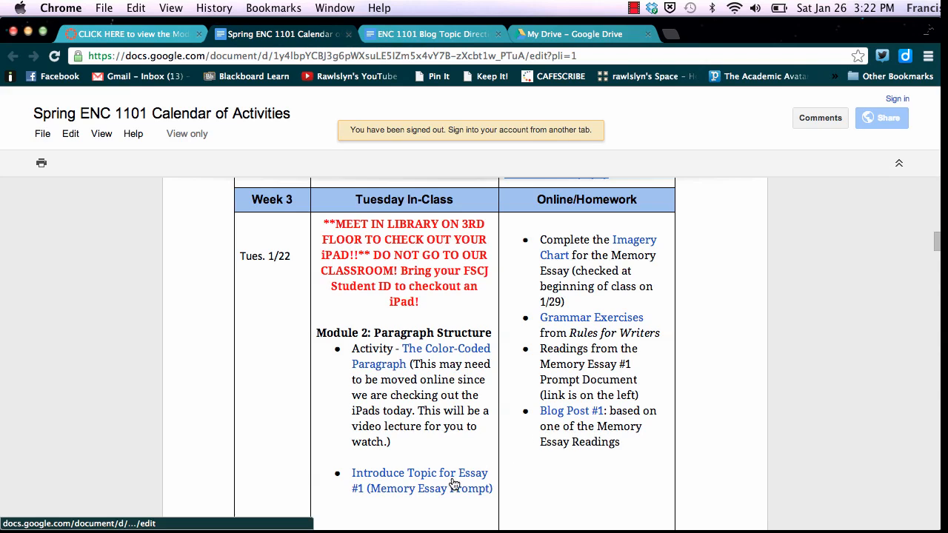
{"action": "left_click", "coordinate": [411, 491]}
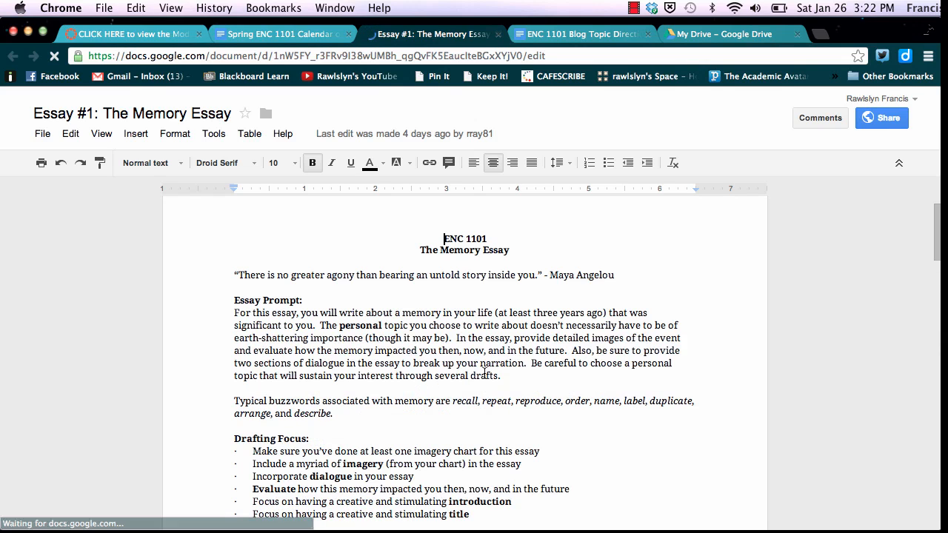
{"action": "scroll", "coordinate": [486, 376], "scroll_direction": "down", "scroll_amount": 5}
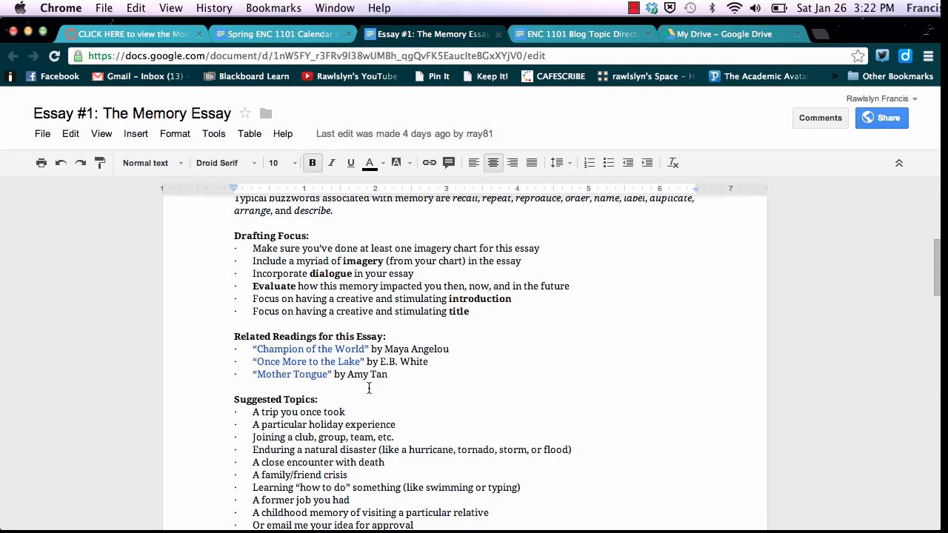
{"action": "left_click", "coordinate": [318, 349]}
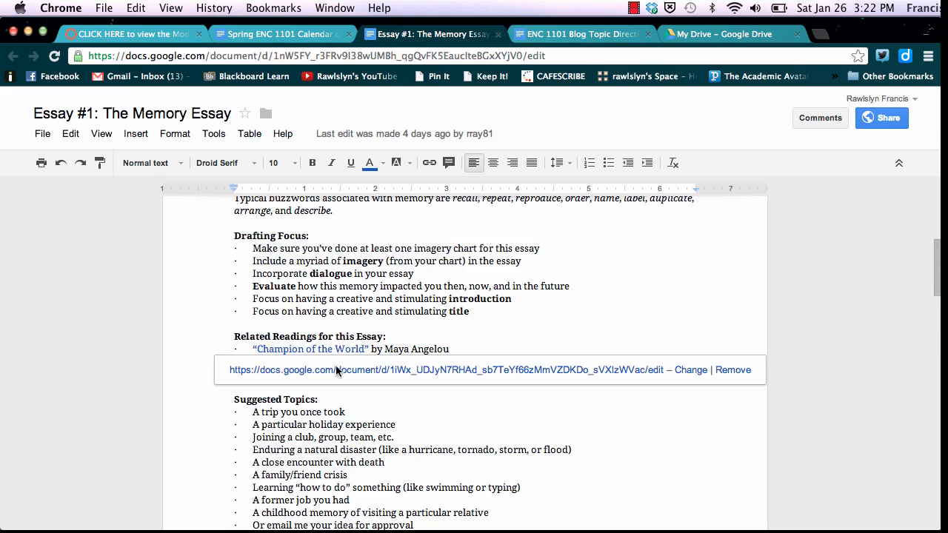
{"action": "left_click", "coordinate": [346, 375]}
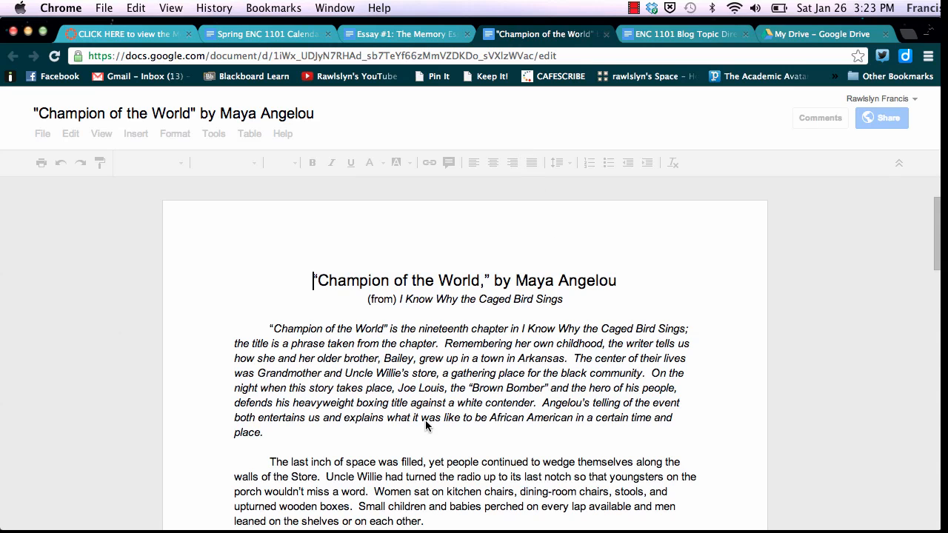
Return to the calendar of activities, open the Blog Post #1 directions from Week 3, and close the duplicate directions tab
{"action": "left_click", "coordinate": [405, 35]}
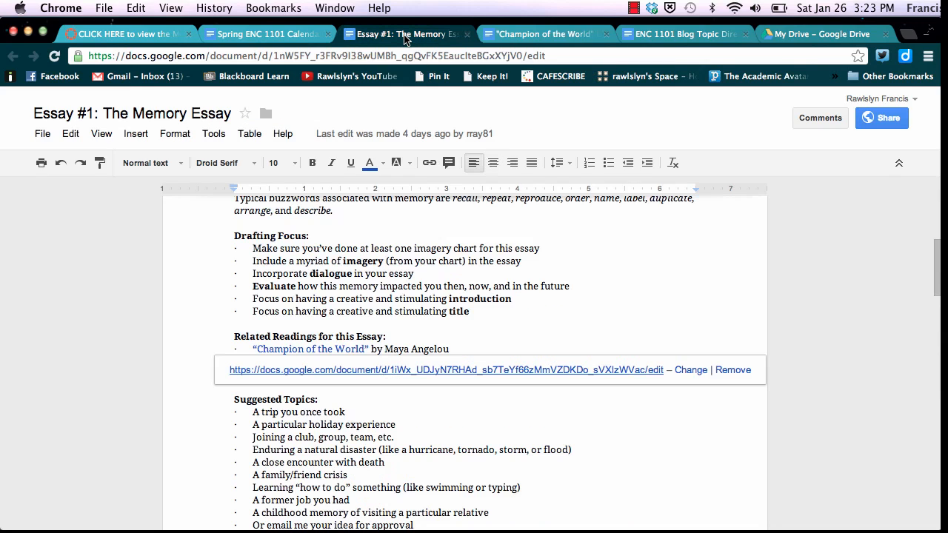
{"action": "left_click", "coordinate": [284, 38]}
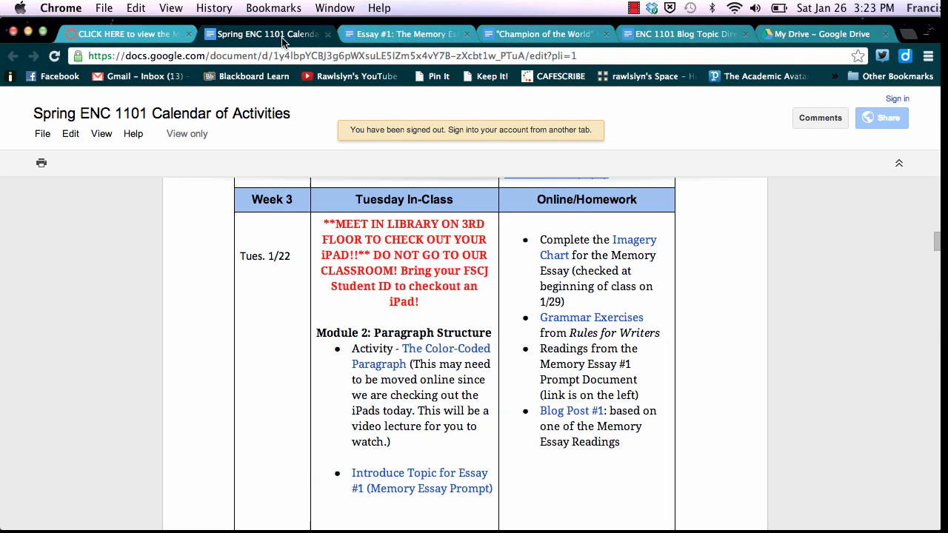
{"action": "left_click", "coordinate": [569, 412]}
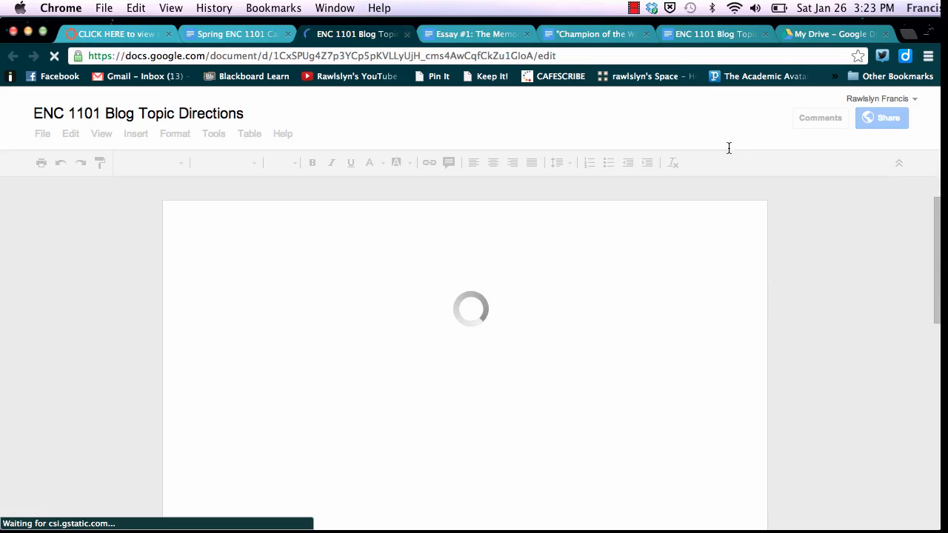
{"action": "left_click", "coordinate": [765, 34]}
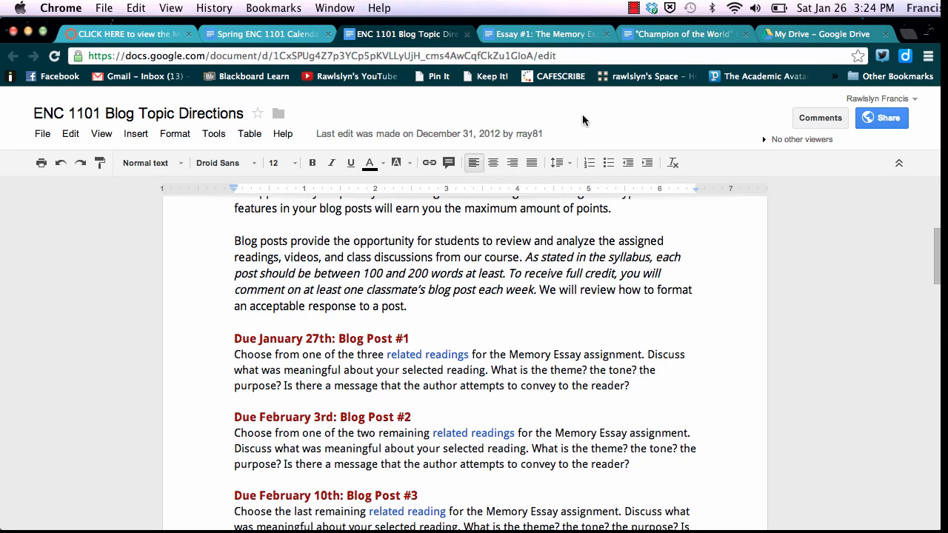
{"action": "left_click", "coordinate": [532, 34]}
{"action": "left_click", "coordinate": [526, 54]}
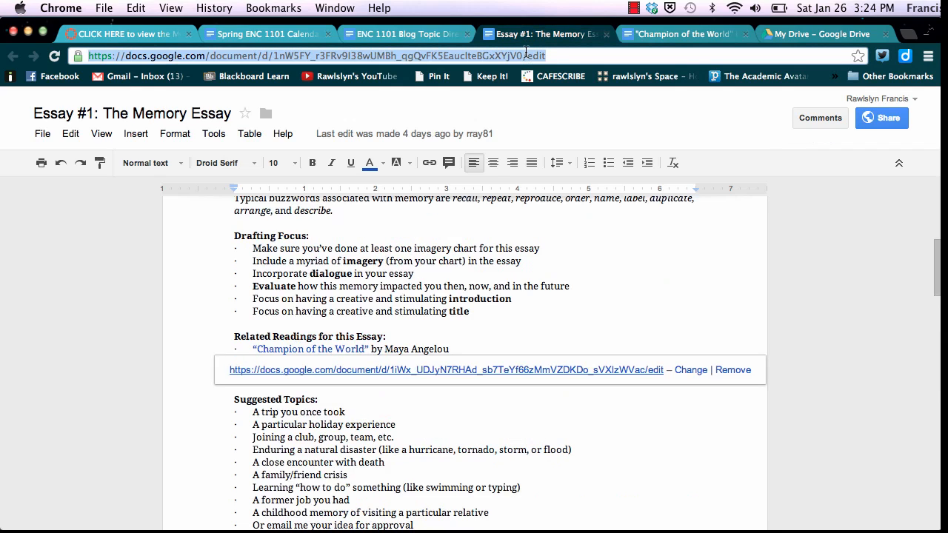
{"action": "type", "text": "www.gmail.com"}
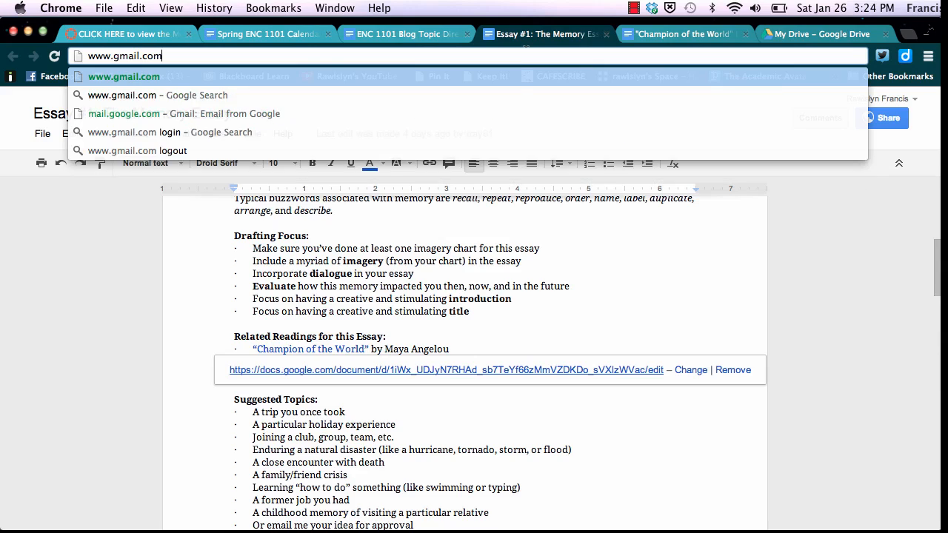
{"action": "key", "text": "Return"}
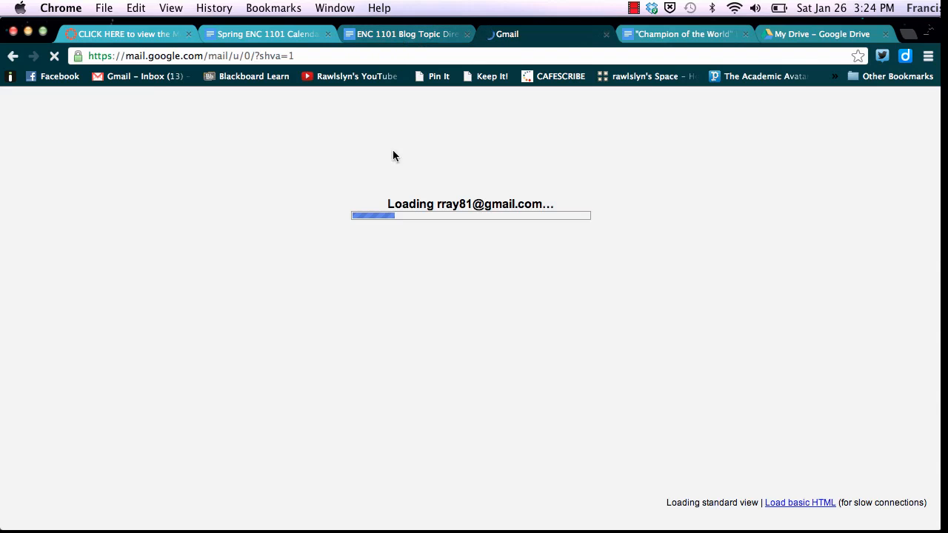
Check the blog topic directions briefly, return to the Gmail inbox, and open Blogger from its additional Google services
{"action": "left_click", "coordinate": [394, 35]}
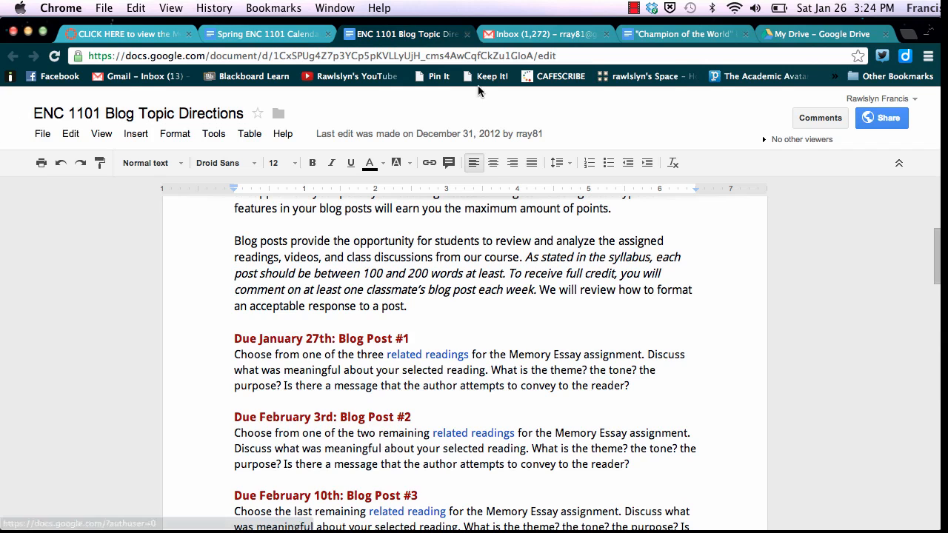
{"action": "left_click", "coordinate": [519, 36]}
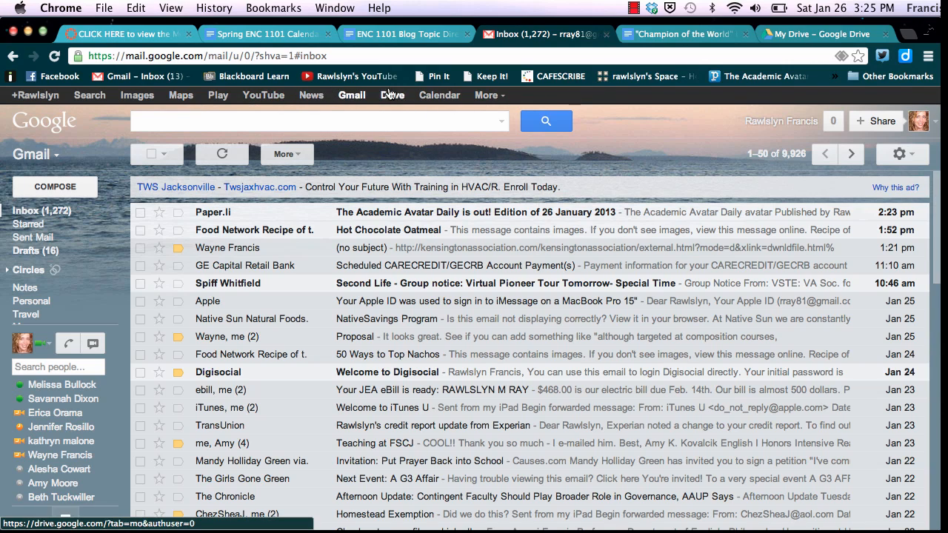
{"action": "left_click", "coordinate": [483, 96]}
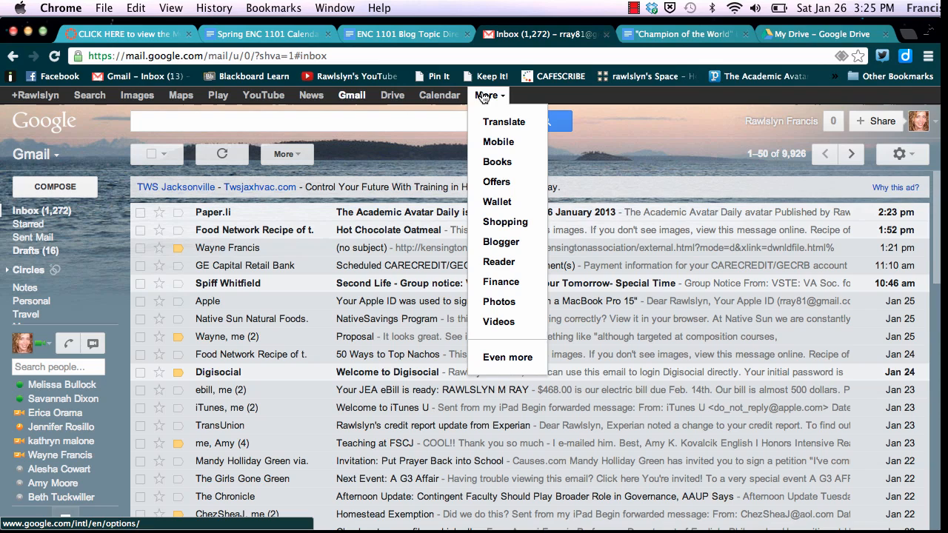
{"action": "left_click", "coordinate": [501, 243]}
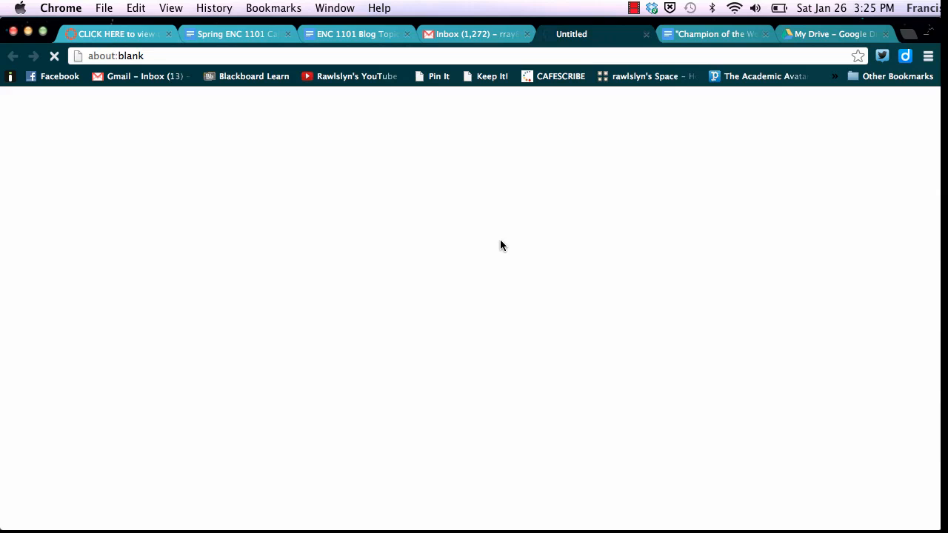
Review where Blogger is listed among Gmail's additional services, return to the Blogger dashboard, and dismiss the spam detection notice
{"action": "left_click", "coordinate": [479, 36]}
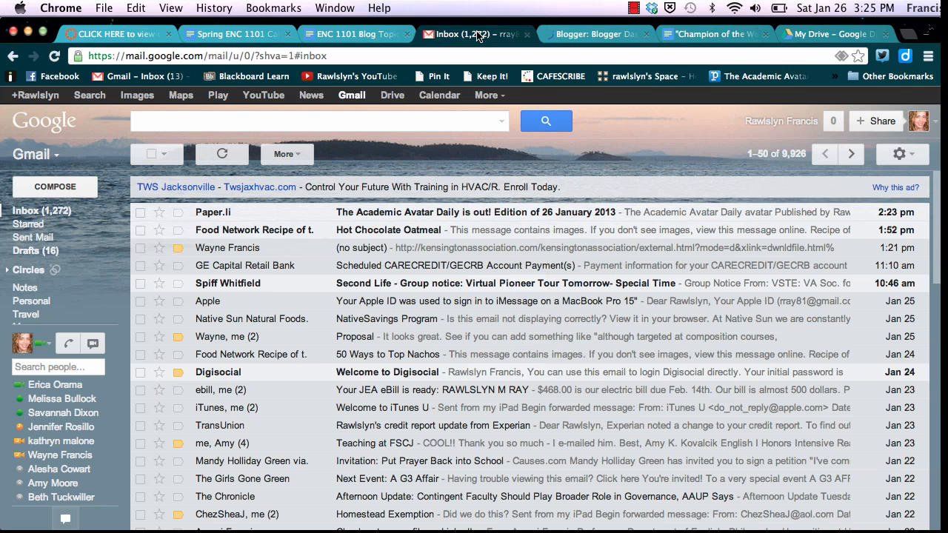
{"action": "left_click", "coordinate": [491, 102]}
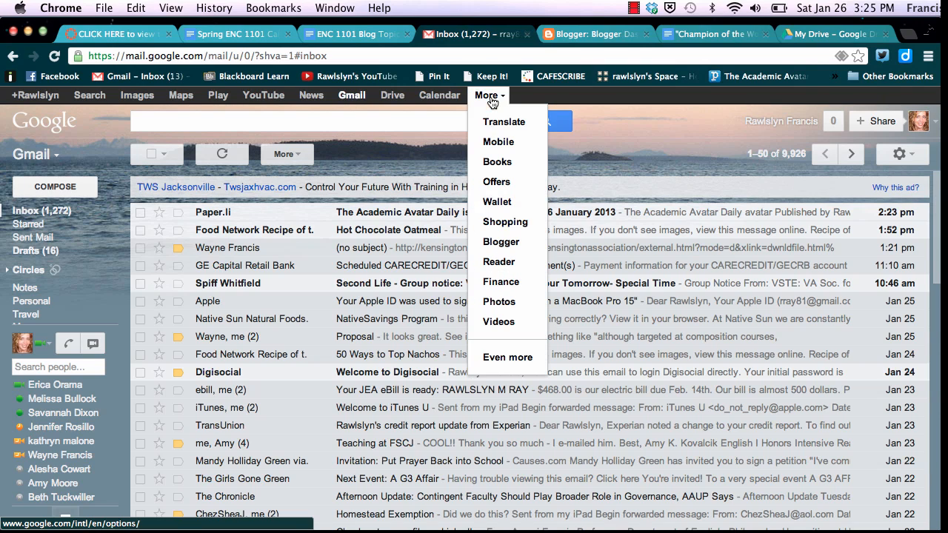
{"action": "left_click", "coordinate": [592, 36]}
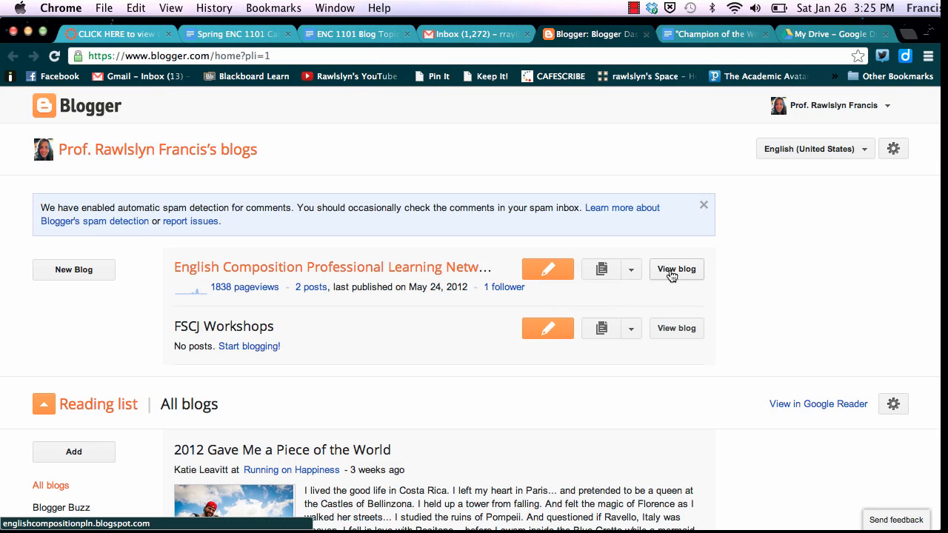
{"action": "left_click", "coordinate": [704, 205]}
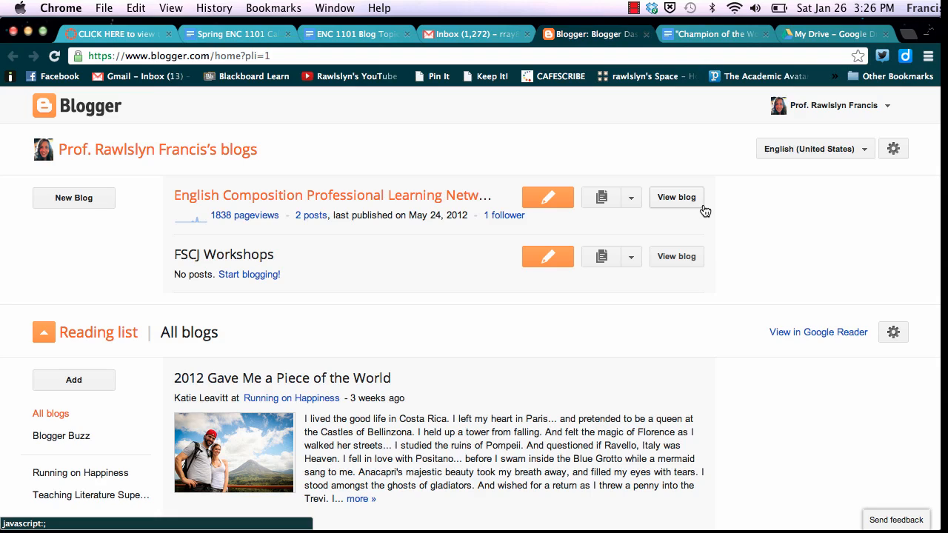
Start creating a new blog and enter "ENC 1101" as its title
{"action": "left_click", "coordinate": [75, 205]}
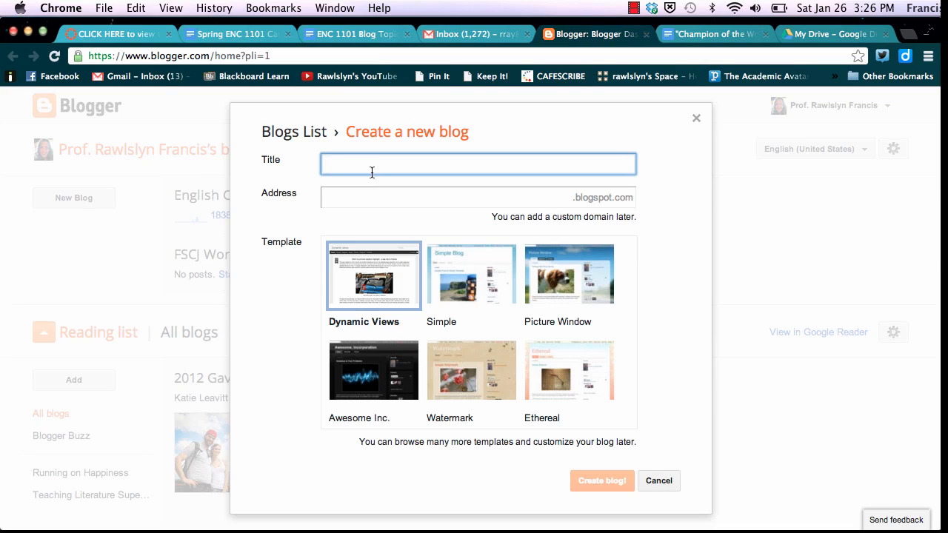
{"action": "type", "text": "ENC 1101"}
{"action": "key", "text": "BackSpace"}
{"action": "key", "text": "BackSpace"}
{"action": "key", "text": "BackSpace"}
{"action": "key", "text": "BackSpace"}
{"action": "key", "text": "BackSpace"}
{"action": "key", "text": "BackSpace"}
{"action": "key", "text": "BackSpace"}
{"action": "key", "text": "BackSpace"}
{"action": "type", "text": "ENC 1101"}
Try the author's full name as the blog address, without and with 21 appended, and clear the address
{"action": "left_click", "coordinate": [507, 200]}
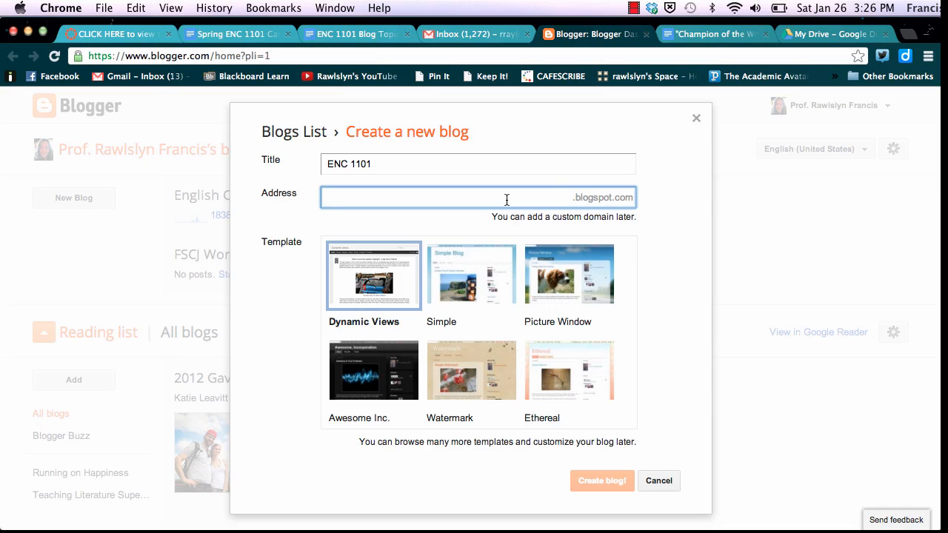
{"action": "type", "text": "rawls"}
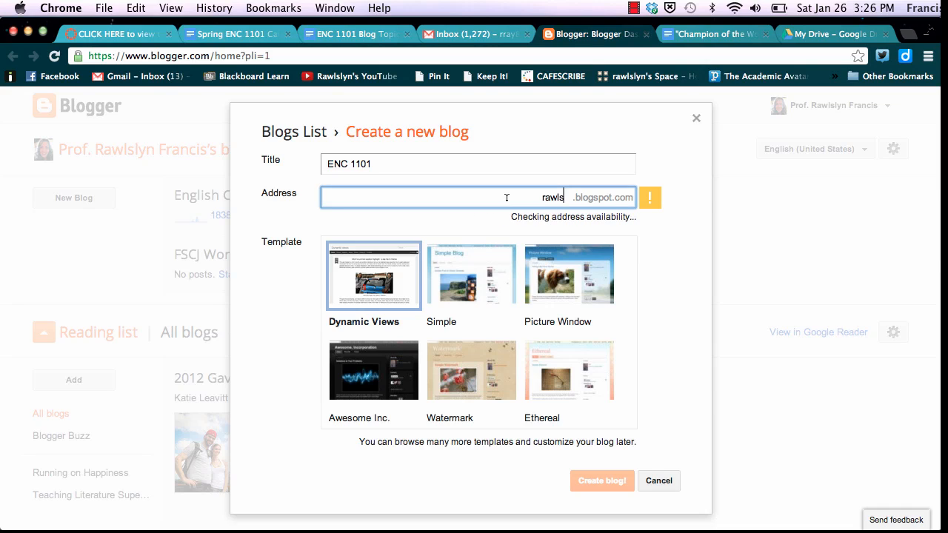
{"action": "type", "text": "lyn.francis"}
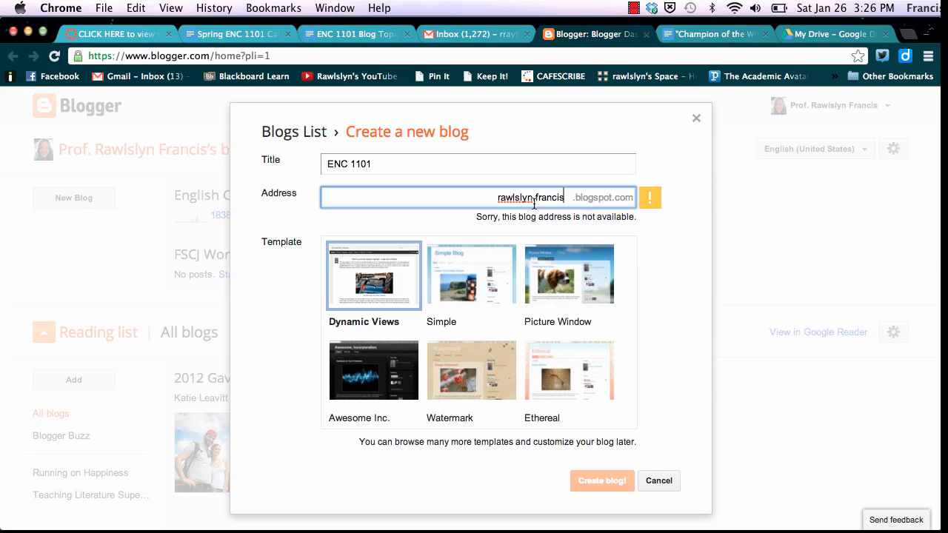
{"action": "type", "text": "21"}
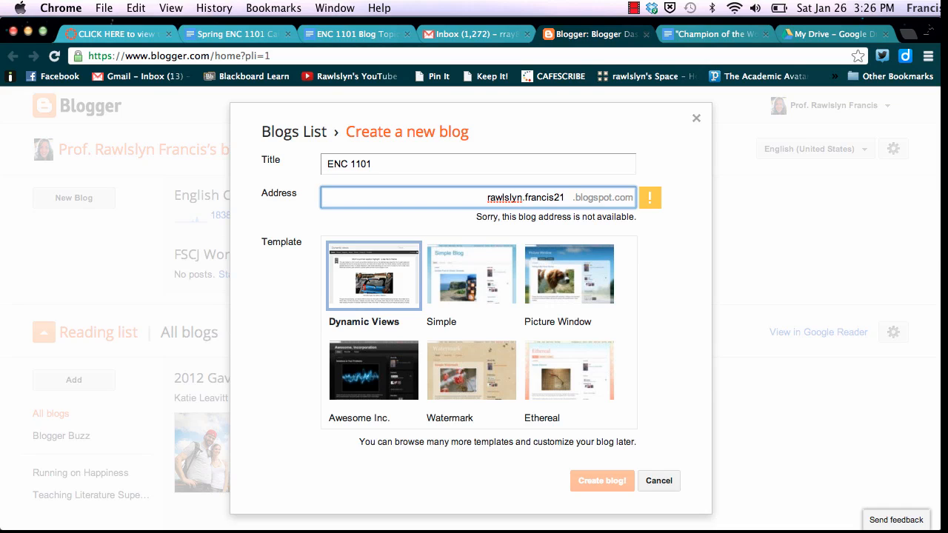
{"action": "key", "text": "BackSpace"}
{"action": "key", "text": "BackSpace"}
{"action": "key", "text": "BackSpace"}
{"action": "key", "text": "BackSpace"}
{"action": "key", "text": "BackSpace"}
{"action": "key", "text": "BackSpace"}
{"action": "key", "text": "BackSpace"}
{"action": "key", "text": "BackSpace"}
{"action": "key", "text": "BackSpace"}
{"action": "key", "text": "BackSpace"}
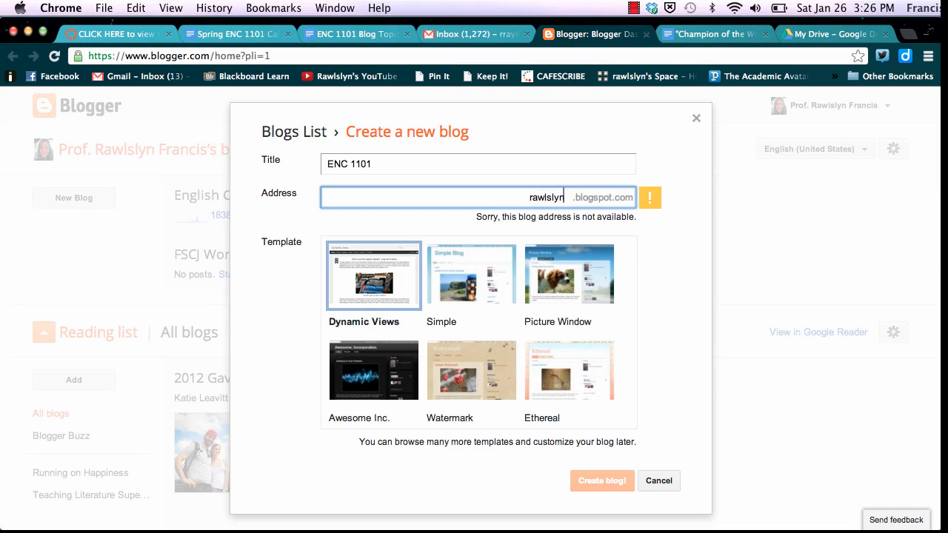
{"action": "key", "text": "BackSpace"}
{"action": "key", "text": "BackSpace"}
{"action": "key", "text": "BackSpace"}
{"action": "key", "text": "BackSpace"}
{"action": "key", "text": "BackSpace"}
{"action": "key", "text": "BackSpace"}
{"action": "key", "text": "BackSpace"}
Look through the available blog templates and cancel the creation of the new blog
{"action": "scroll", "coordinate": [626, 279], "scroll_direction": "down", "scroll_amount": 3}
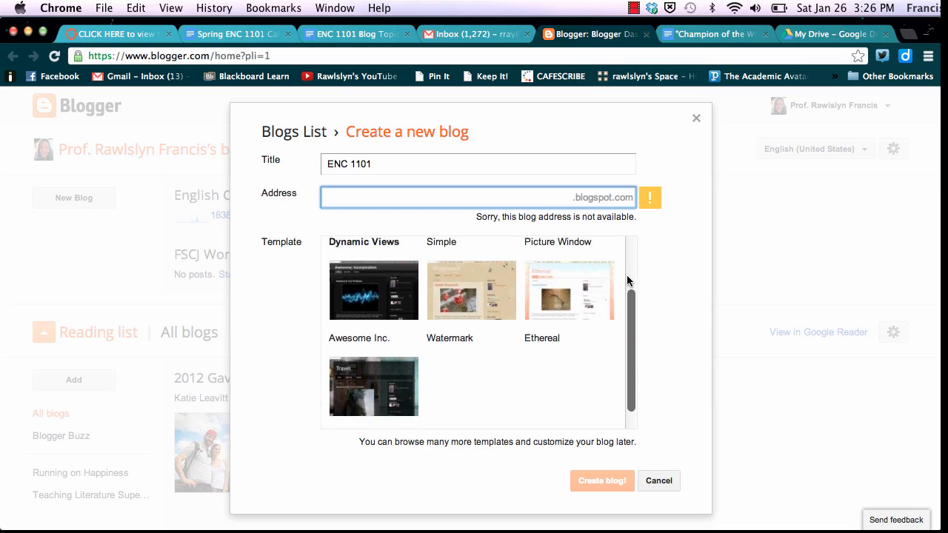
{"action": "scroll", "coordinate": [627, 280], "scroll_direction": "up", "scroll_amount": 5}
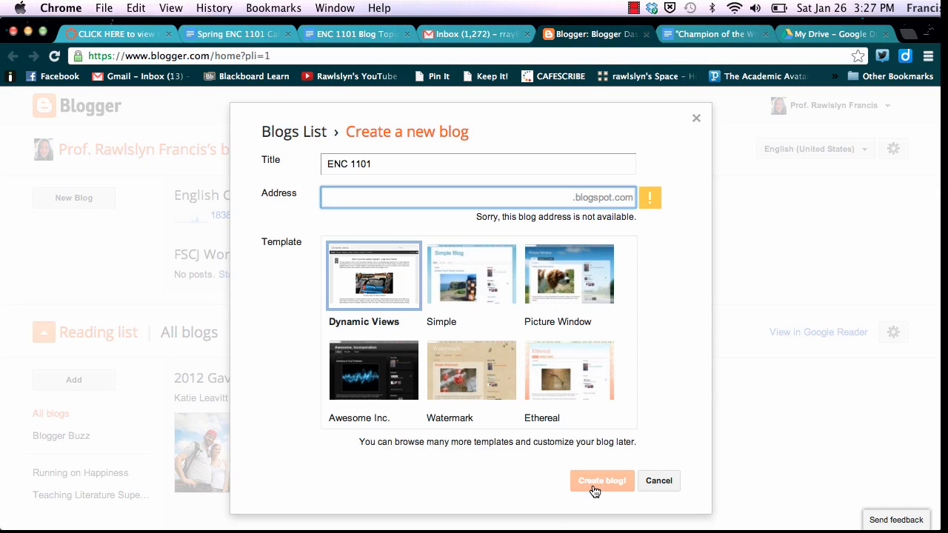
{"action": "left_click", "coordinate": [659, 481]}
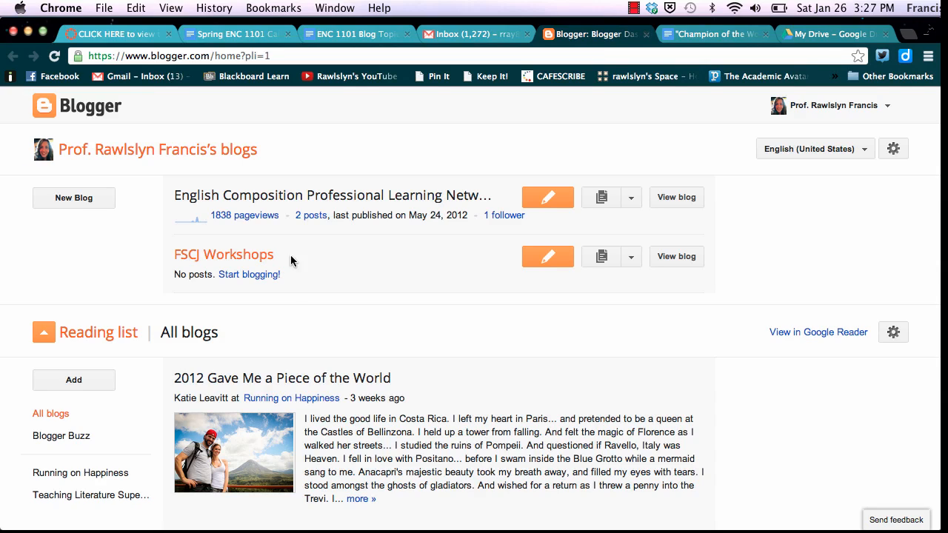
Open the FSCJ Workshops blog's overview, dismiss the social blogging pop-up, and look over the page
{"action": "left_click", "coordinate": [232, 256]}
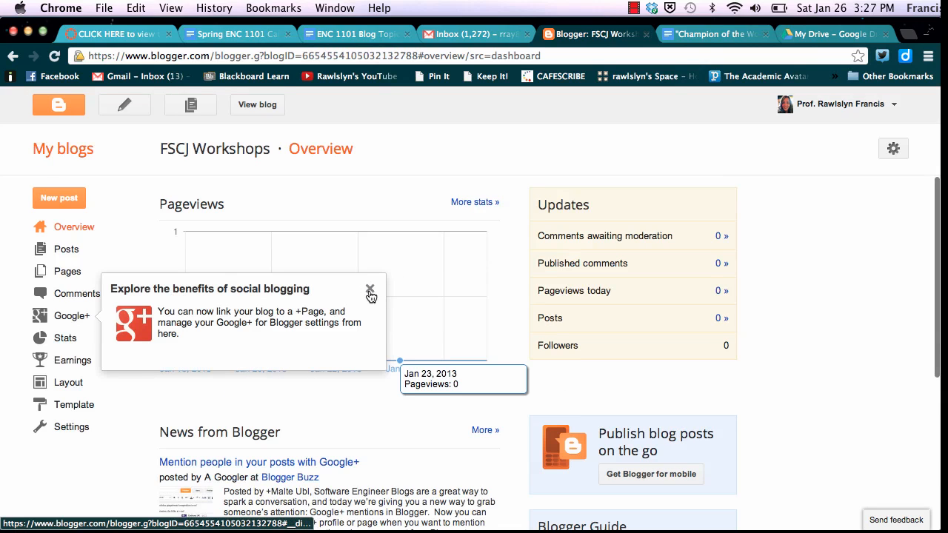
{"action": "left_click", "coordinate": [369, 290]}
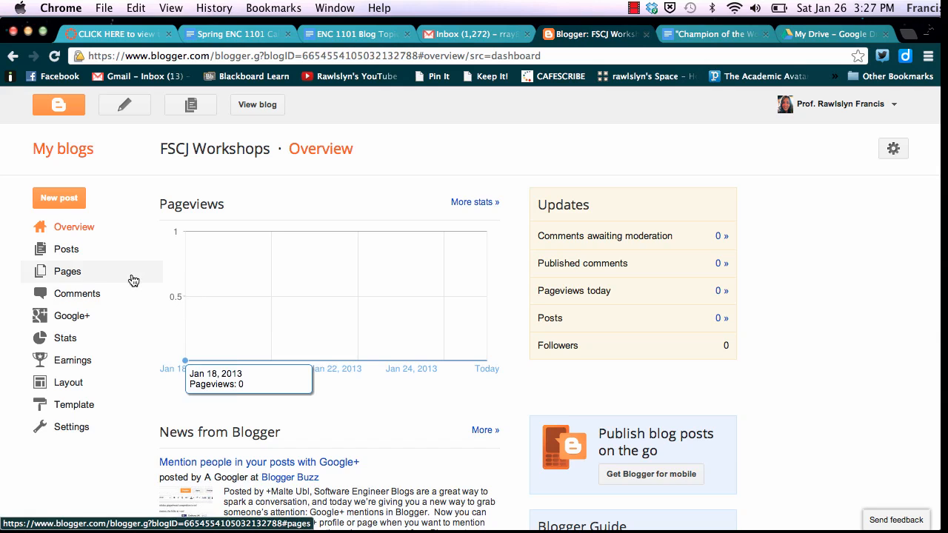
{"action": "scroll", "coordinate": [134, 278], "scroll_direction": "down", "scroll_amount": 5}
{"action": "scroll", "coordinate": [133, 279], "scroll_direction": "up", "scroll_amount": 5}
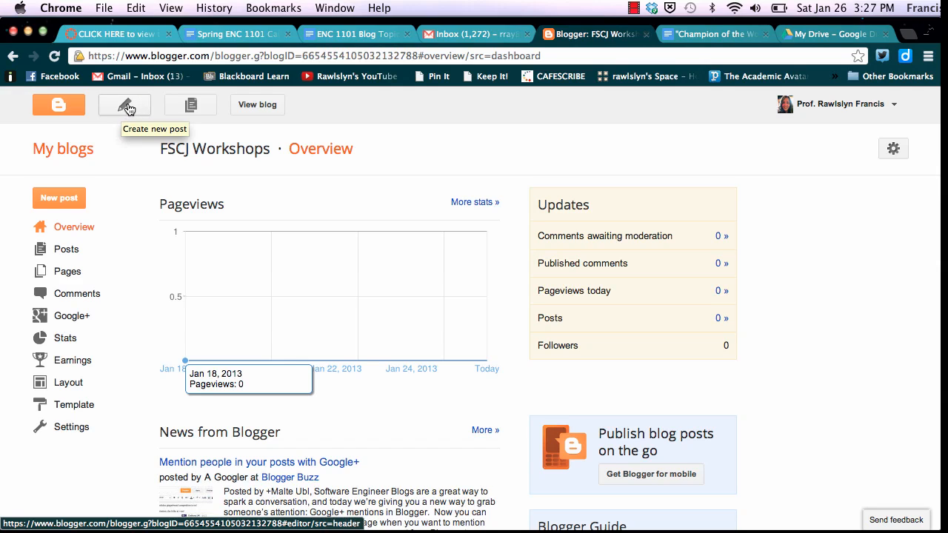
Create a new post in the FSCJ Workshops blog and title it "Blog Post #1"
{"action": "left_click", "coordinate": [59, 200]}
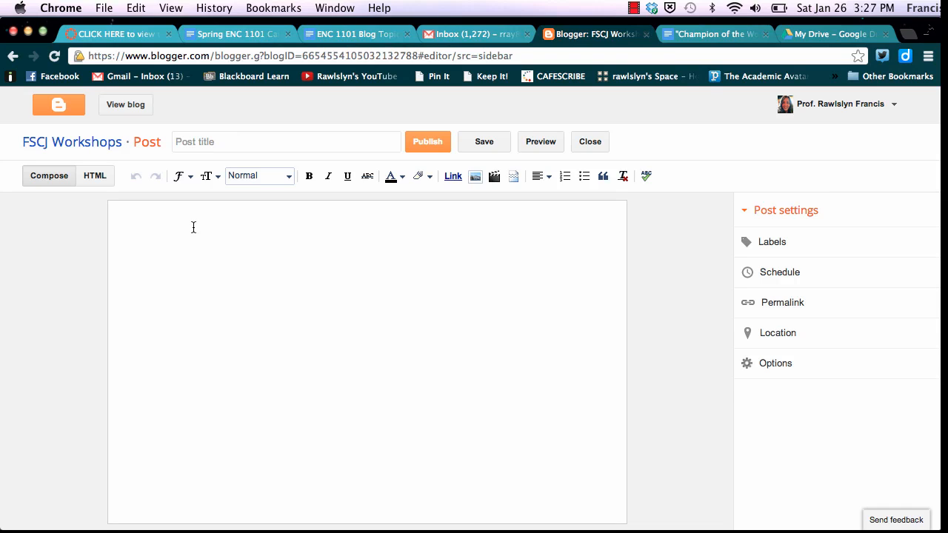
{"action": "left_click", "coordinate": [257, 288]}
{"action": "left_click", "coordinate": [220, 141]}
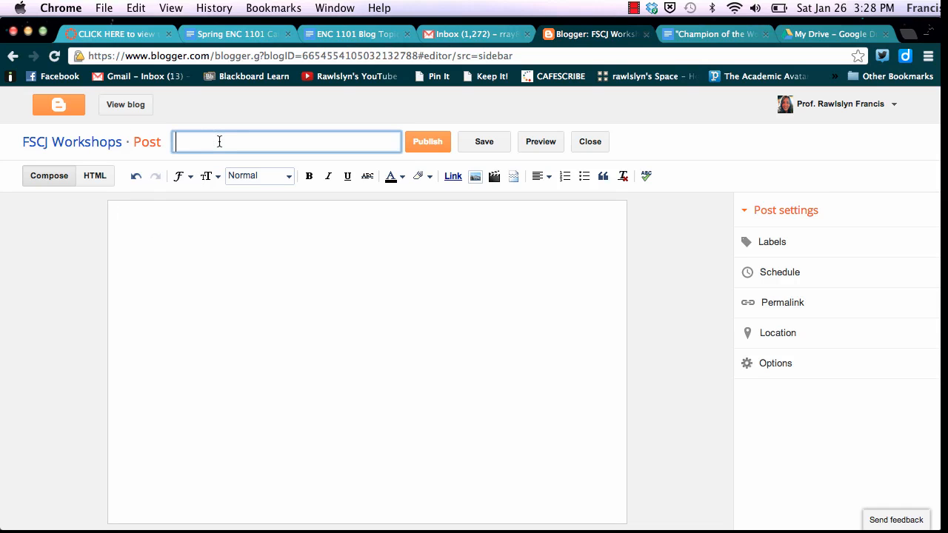
{"action": "type", "text": "Blog Post #1"}
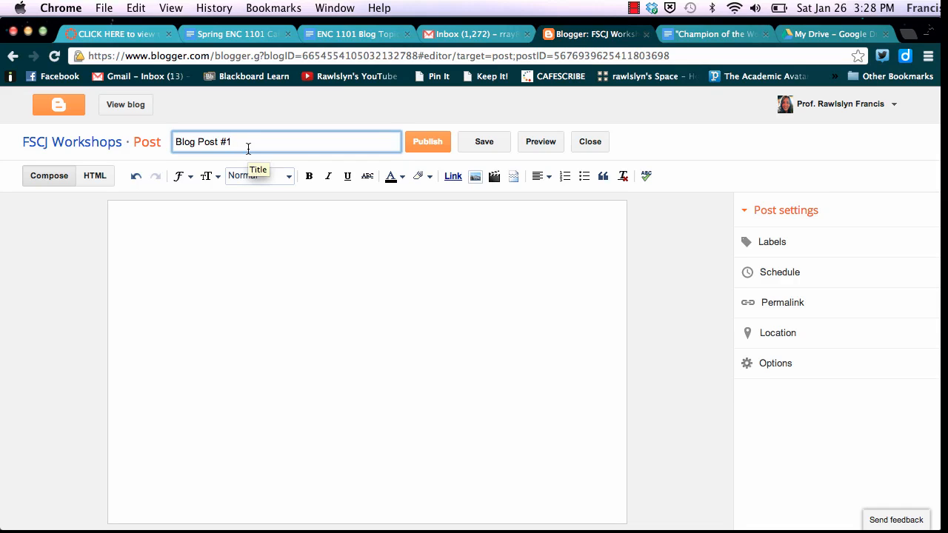
{"action": "type", "text": ": Maya An"}
{"action": "key", "text": "BackSpace"}
{"action": "key", "text": "BackSpace"}
{"action": "key", "text": "BackSpace"}
{"action": "key", "text": "BackSpace"}
{"action": "key", "text": "BackSpace"}
{"action": "key", "text": "BackSpace"}
{"action": "key", "text": "BackSpace"}
{"action": "key", "text": "BackSpace"}
Fill the post body with the placeholder text "a;lkfja;lsdjkfas;ldfkja;lsdkjfa;aksjf;laksj" followed by a line break
{"action": "left_click", "coordinate": [229, 235]}
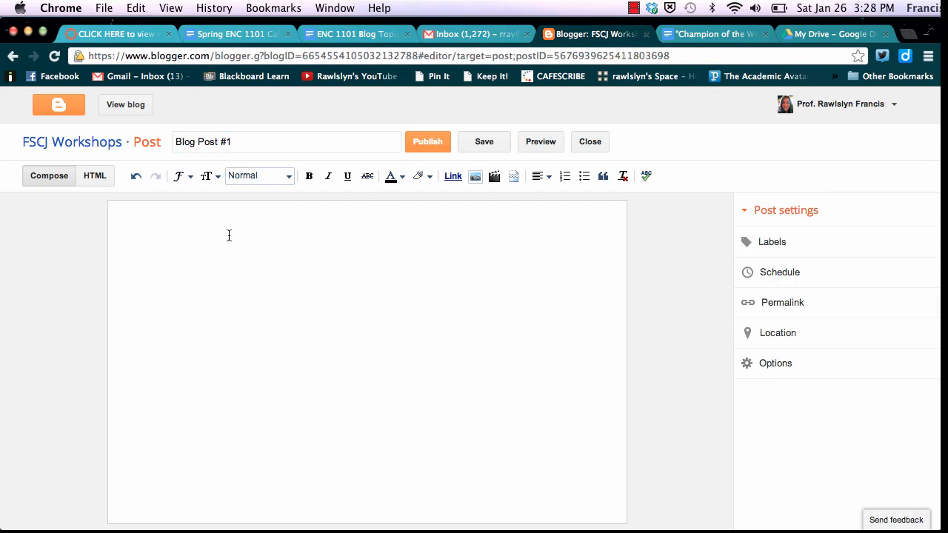
{"action": "type", "text": "a;lkfja;lsdjkfas;ldfkja;lsdkjfa;aksjf;laksj"}
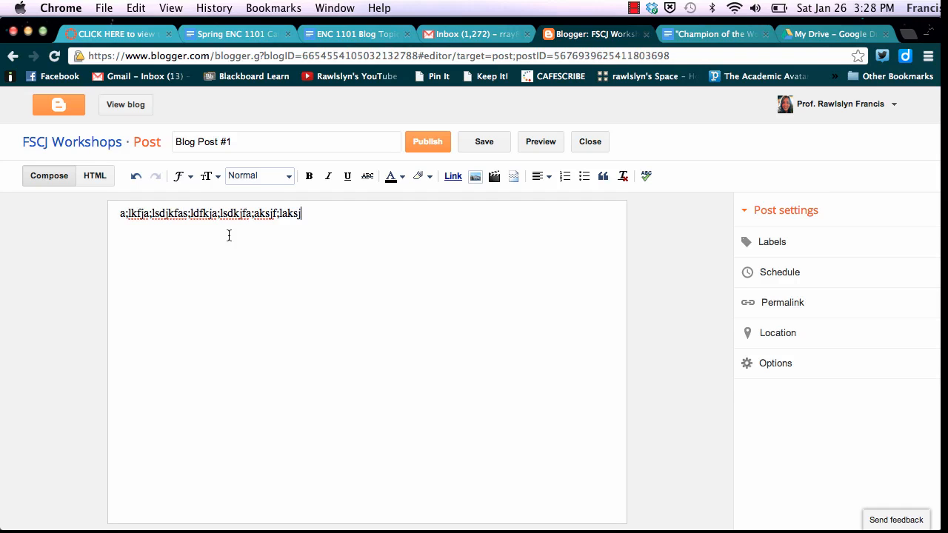
{"action": "key", "text": "Return"}
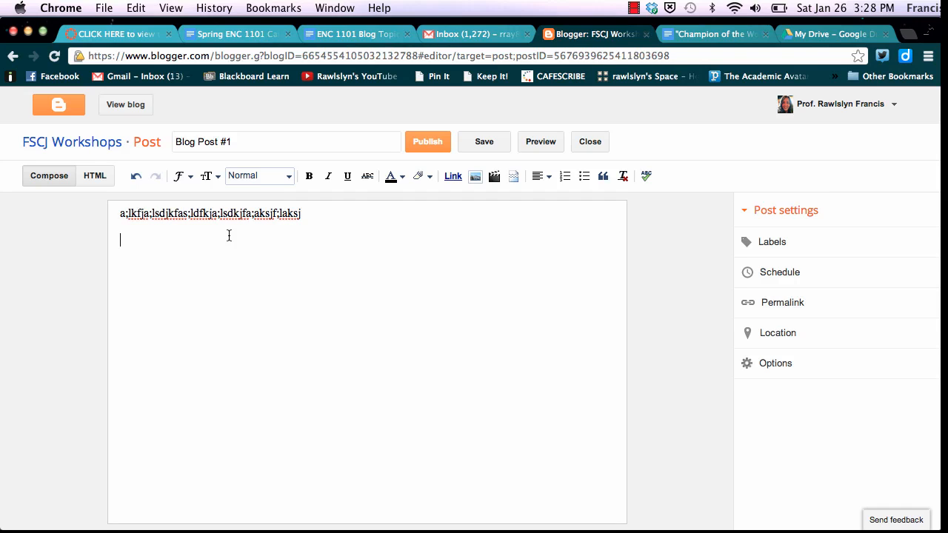
Check the options for inserting an image without adding one, and publish the post
{"action": "left_click", "coordinate": [475, 177]}
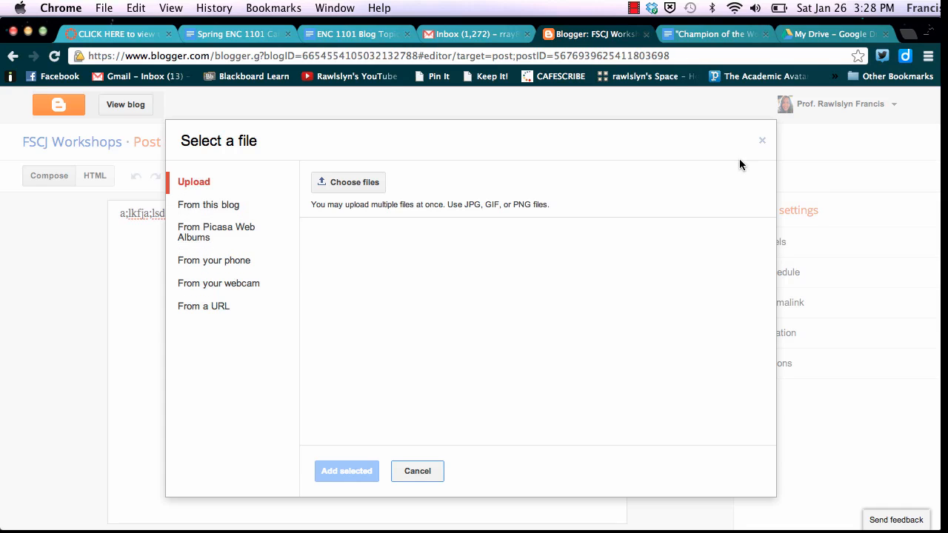
{"action": "left_click", "coordinate": [762, 140]}
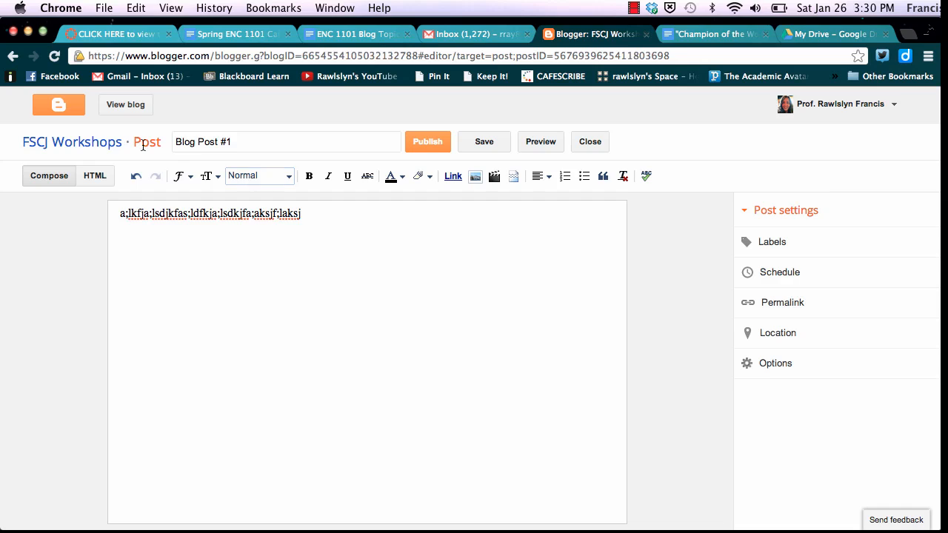
{"action": "left_click", "coordinate": [427, 143]}
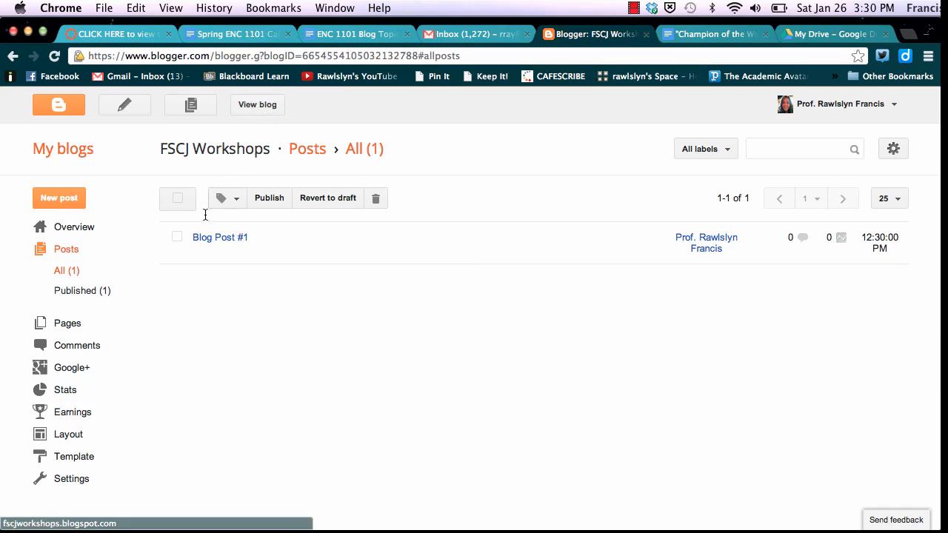
View the published Blog Post #1 in the Classic and Flipcard layouts and return to the blog's post list
{"action": "left_click", "coordinate": [228, 253]}
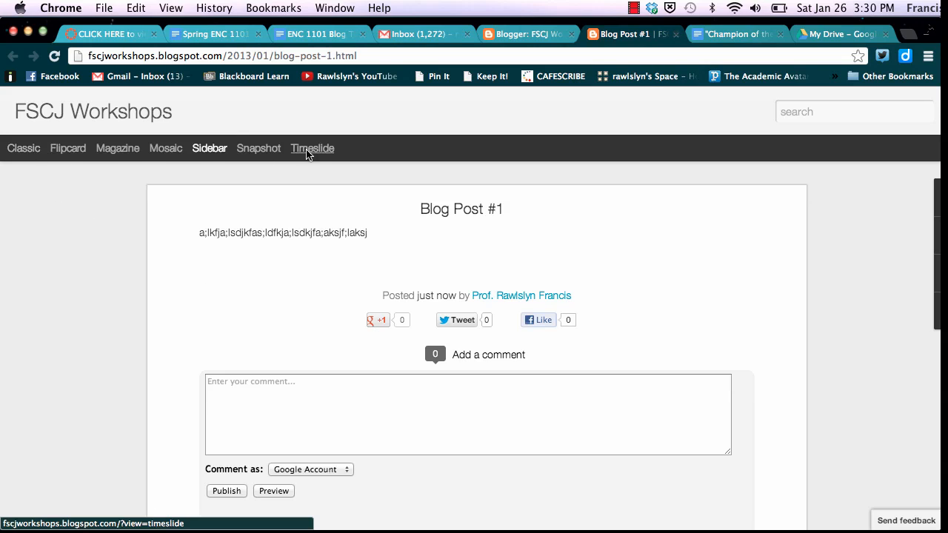
{"action": "left_click", "coordinate": [18, 156]}
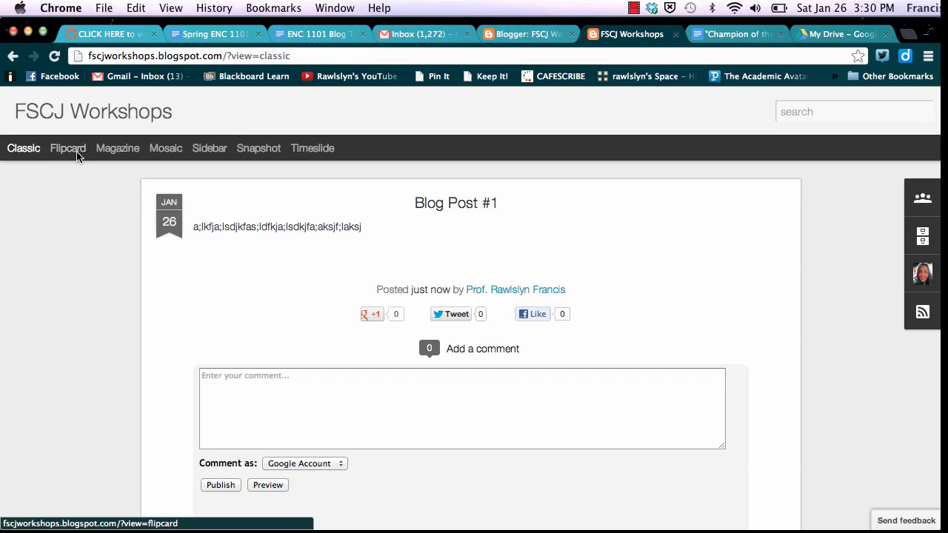
{"action": "left_click", "coordinate": [67, 152]}
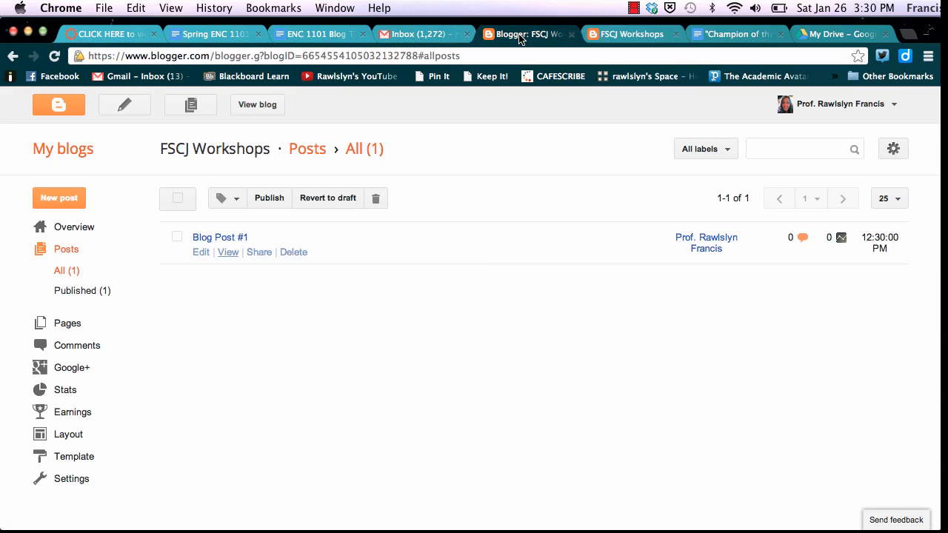
{"action": "left_click", "coordinate": [519, 35]}
{"action": "left_click", "coordinate": [634, 9]}
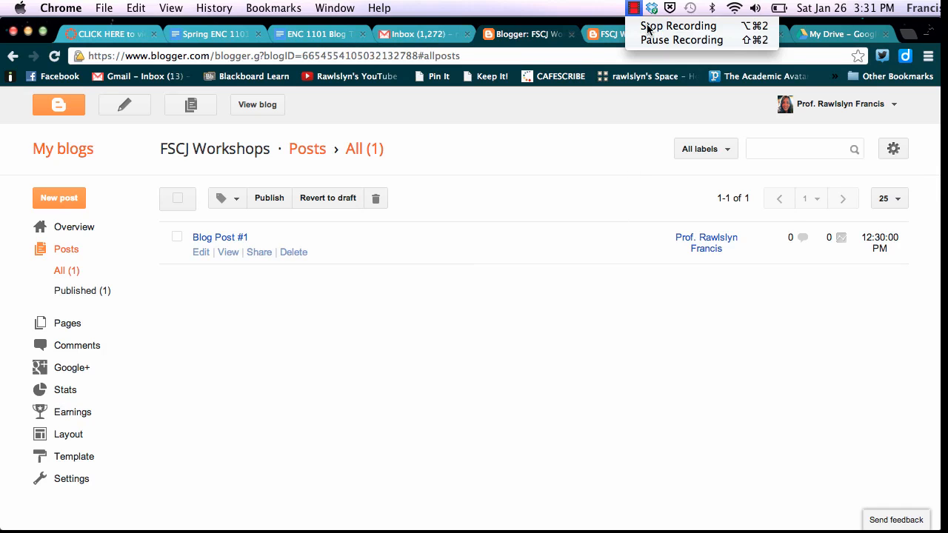